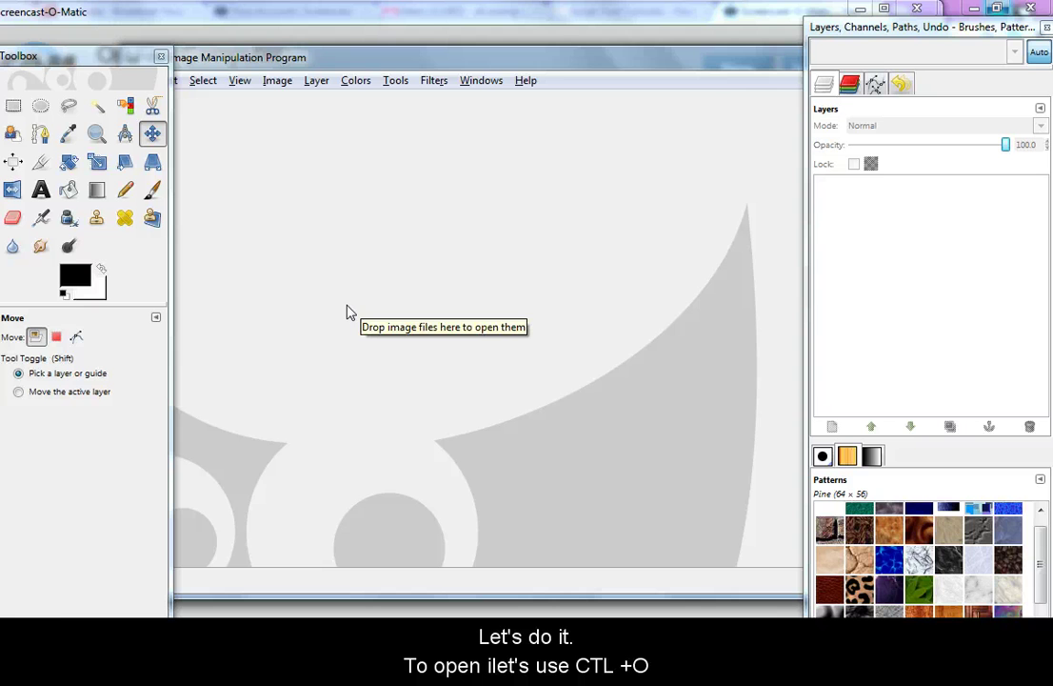
key(ctrl+o)
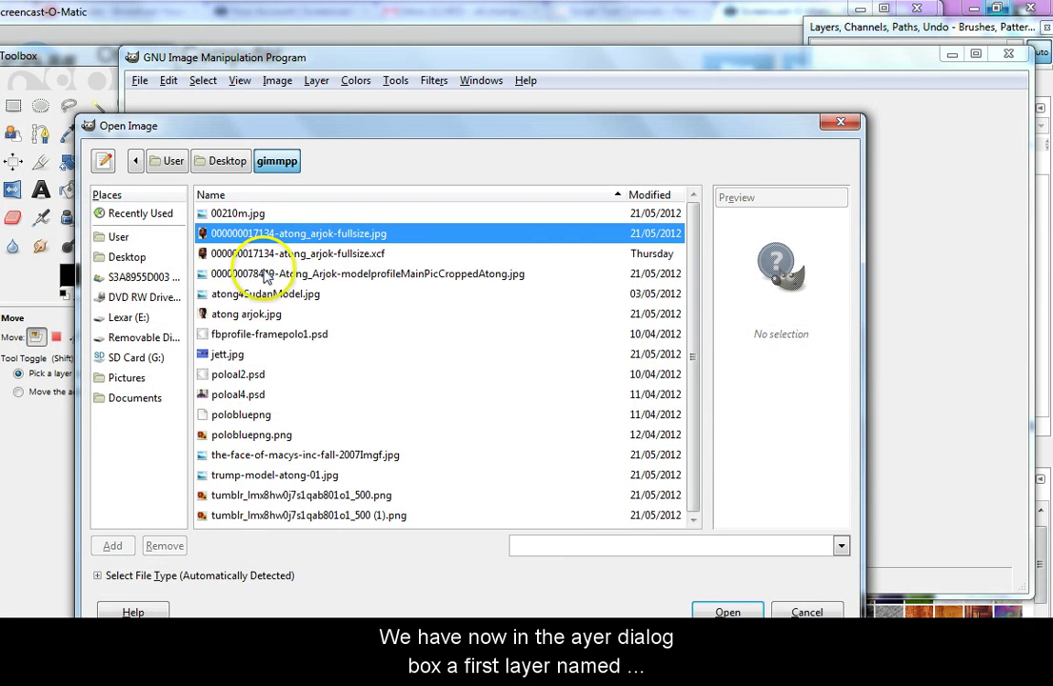
double_click(303, 233)
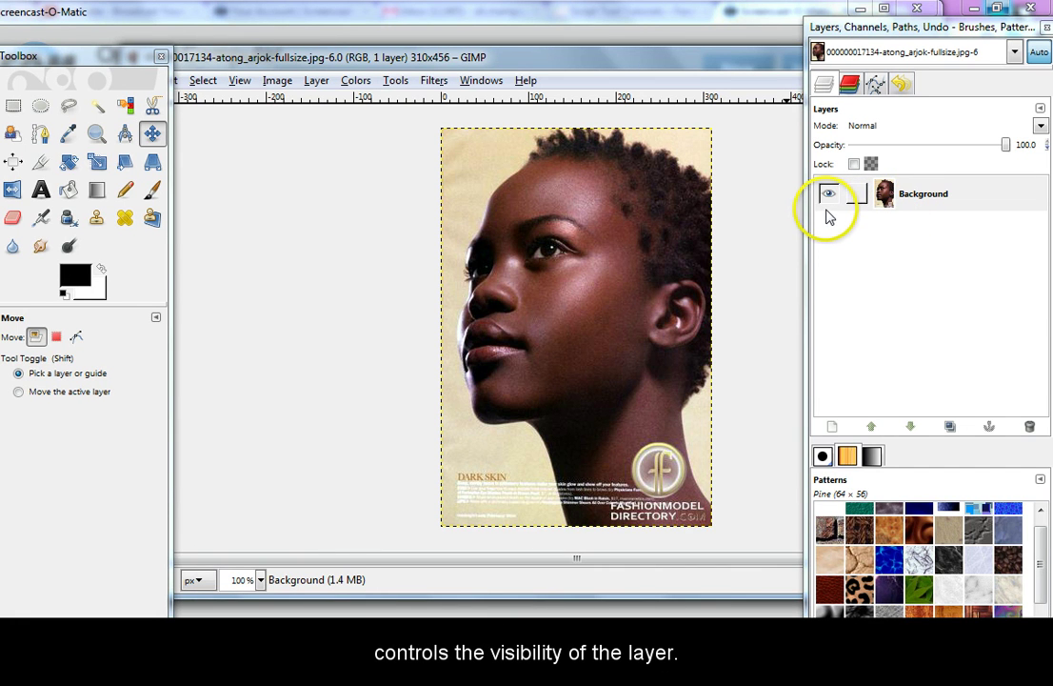
click(827, 195)
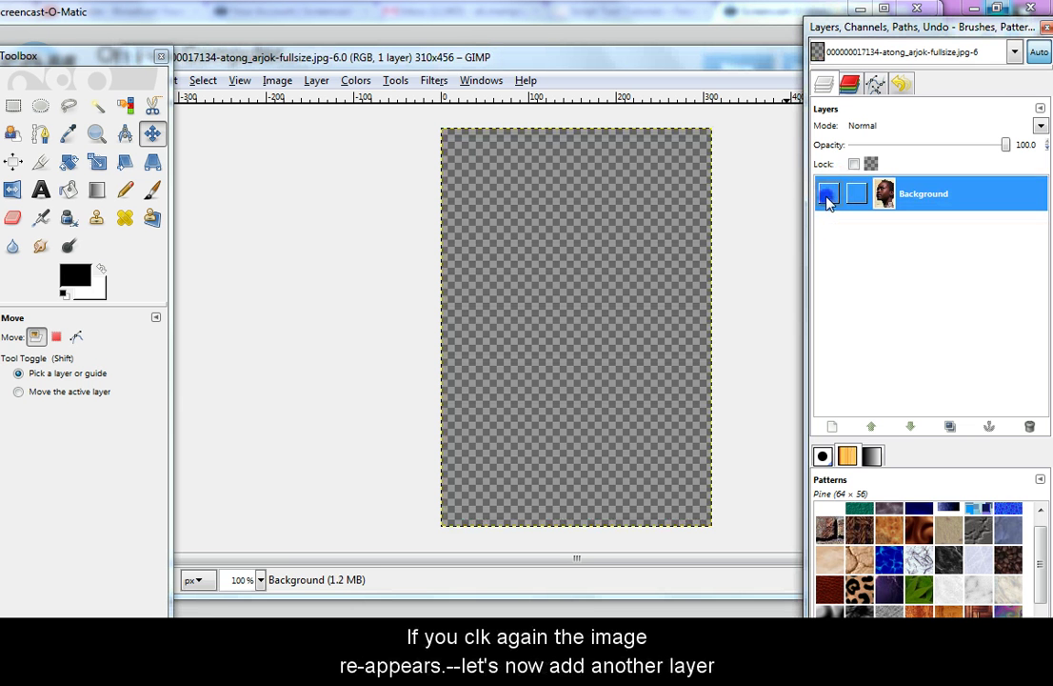
click(828, 196)
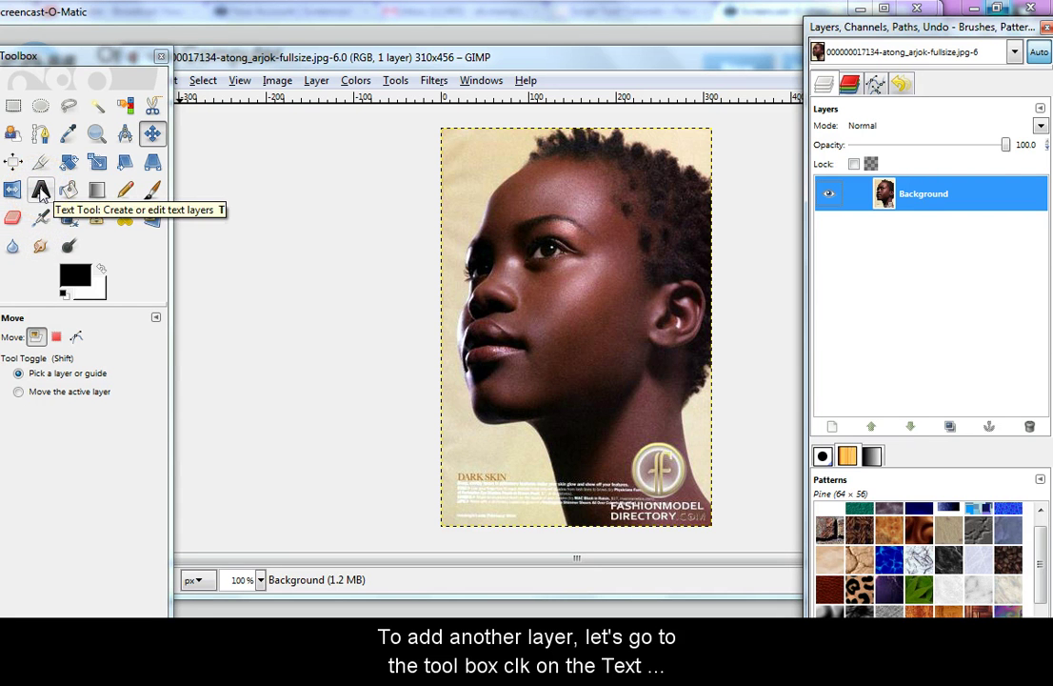
Set up the Text tool with Segoe Print at 30 px and dismiss the empty Text Editor
click(41, 191)
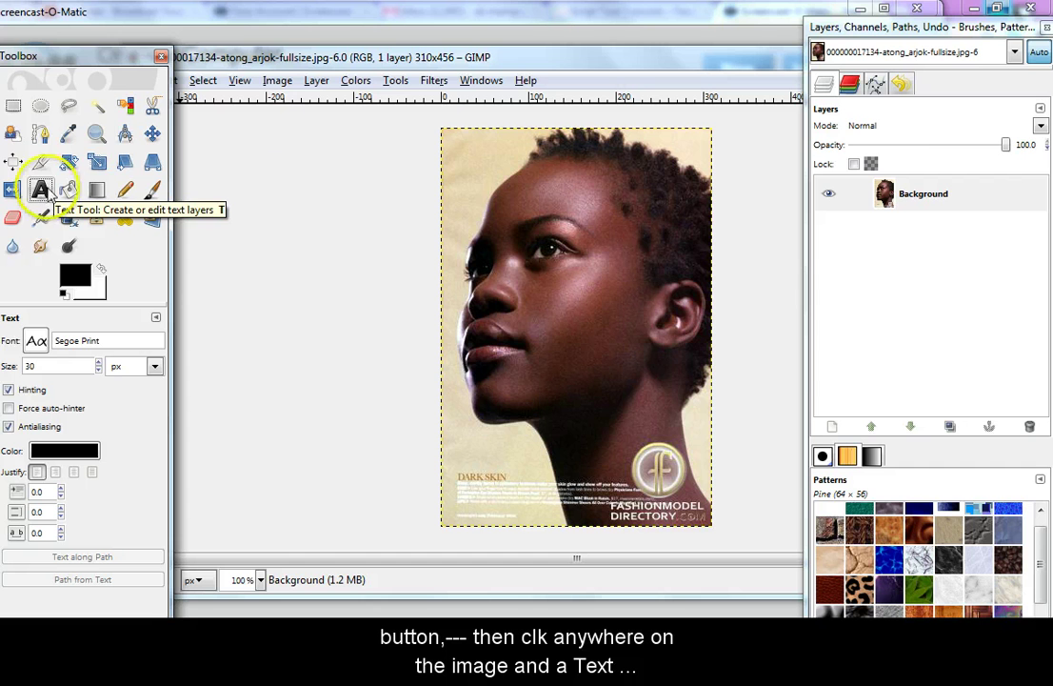
click(518, 190)
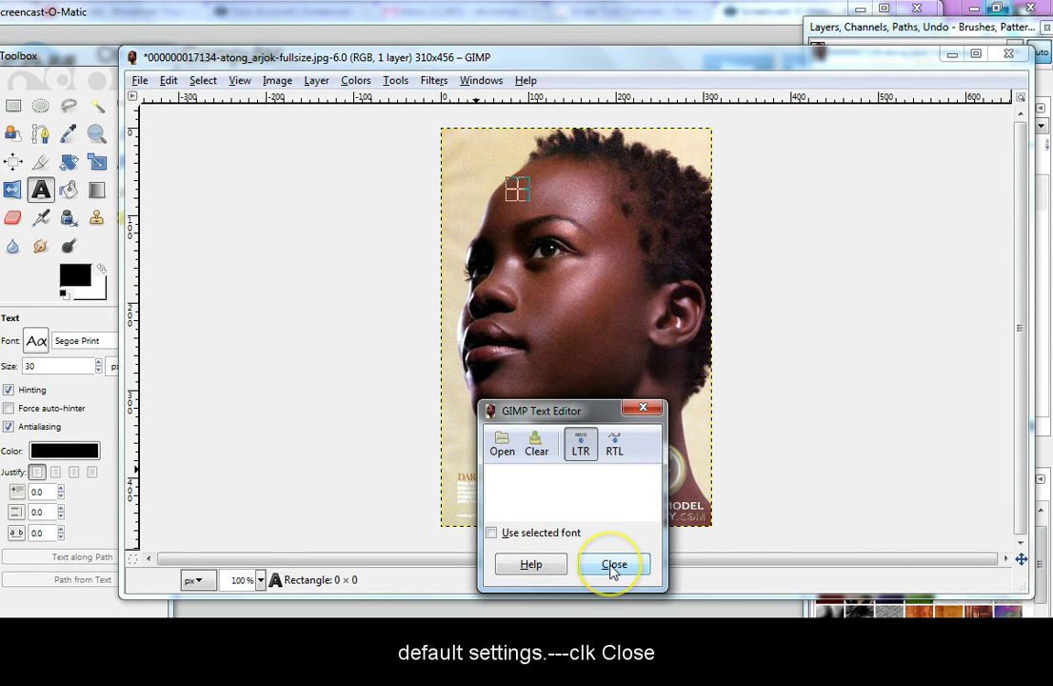
click(612, 568)
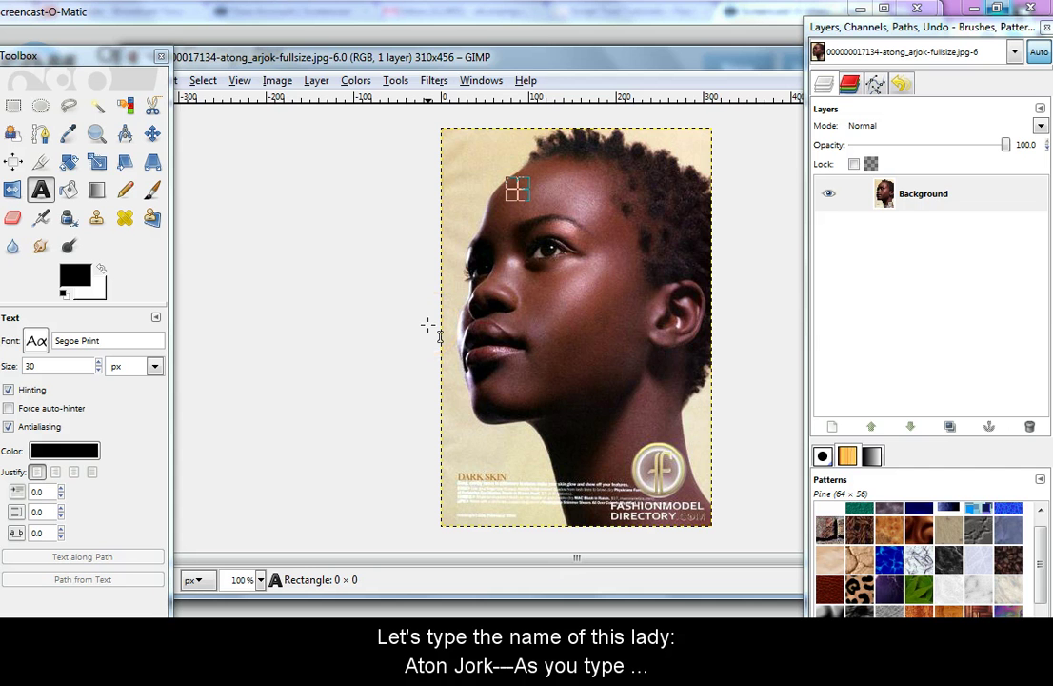
click(520, 192)
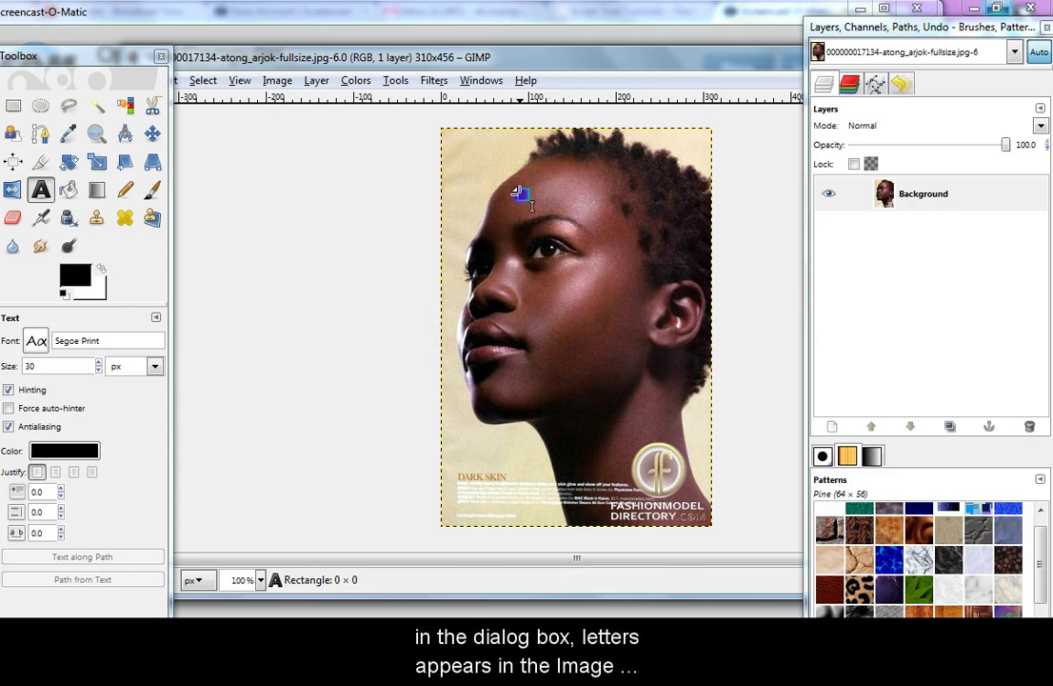
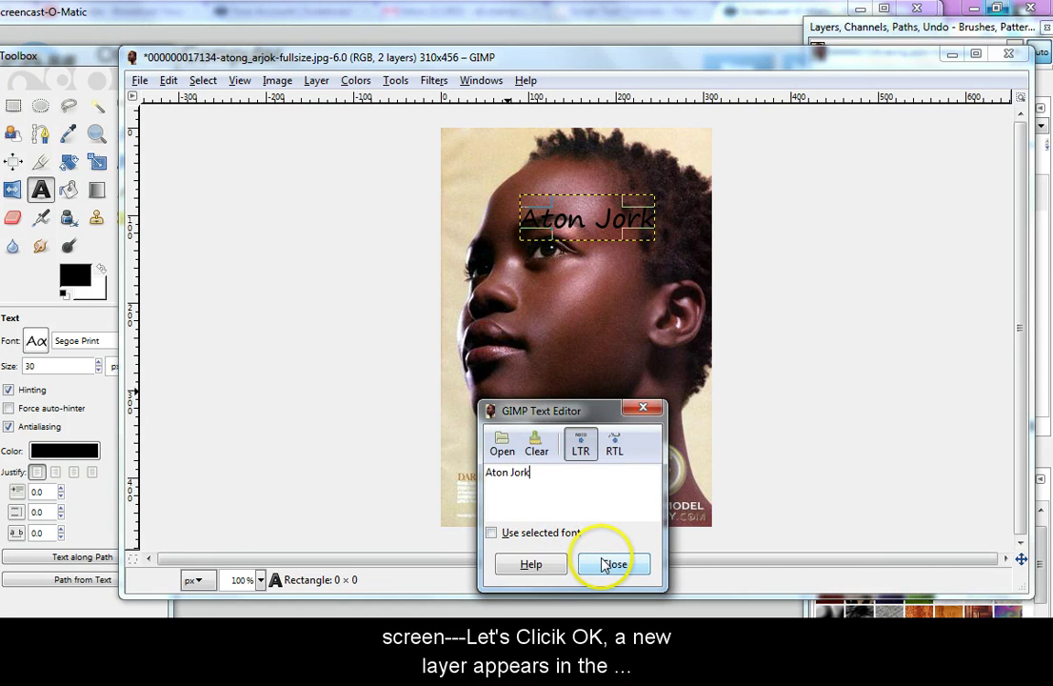
click(613, 563)
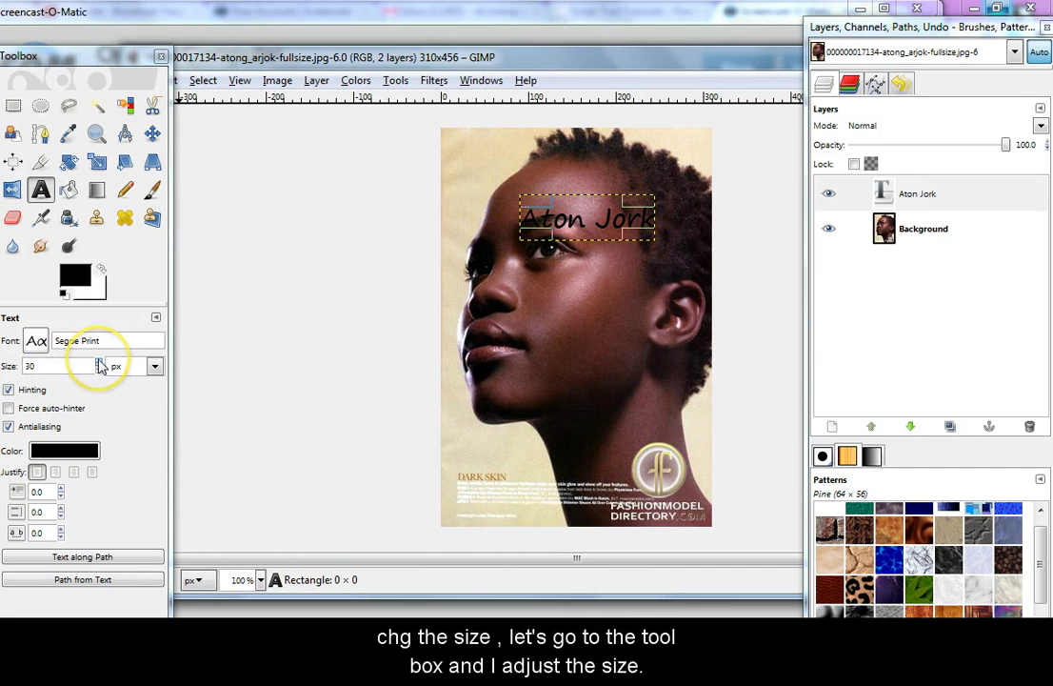
click(99, 363)
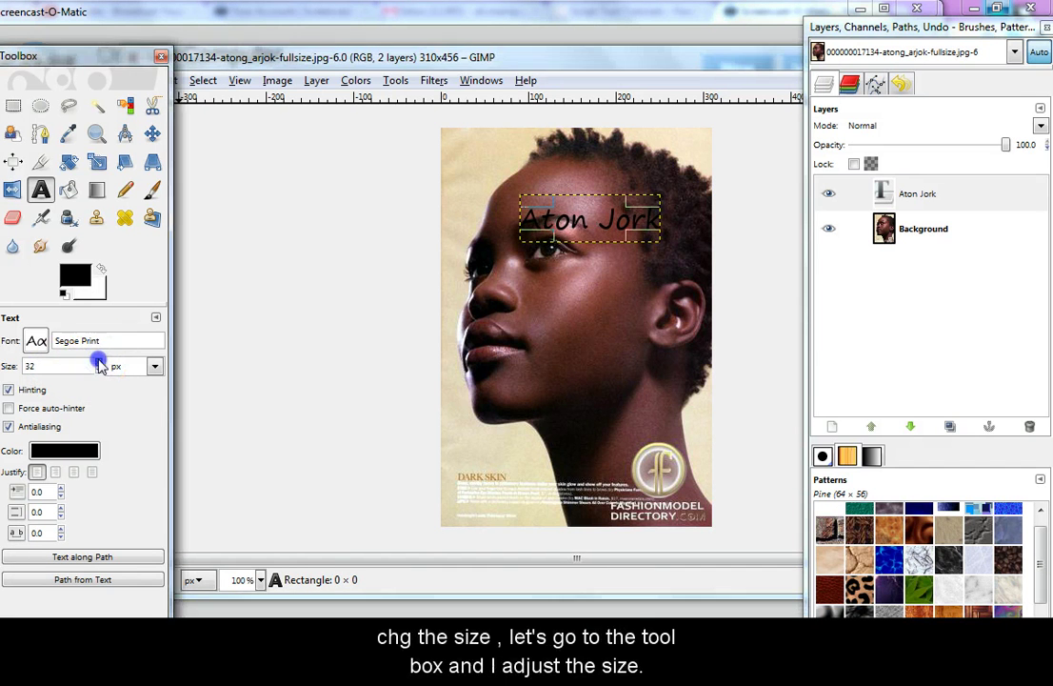
click(99, 363)
click(99, 363)
click(99, 363)
click(99, 363)
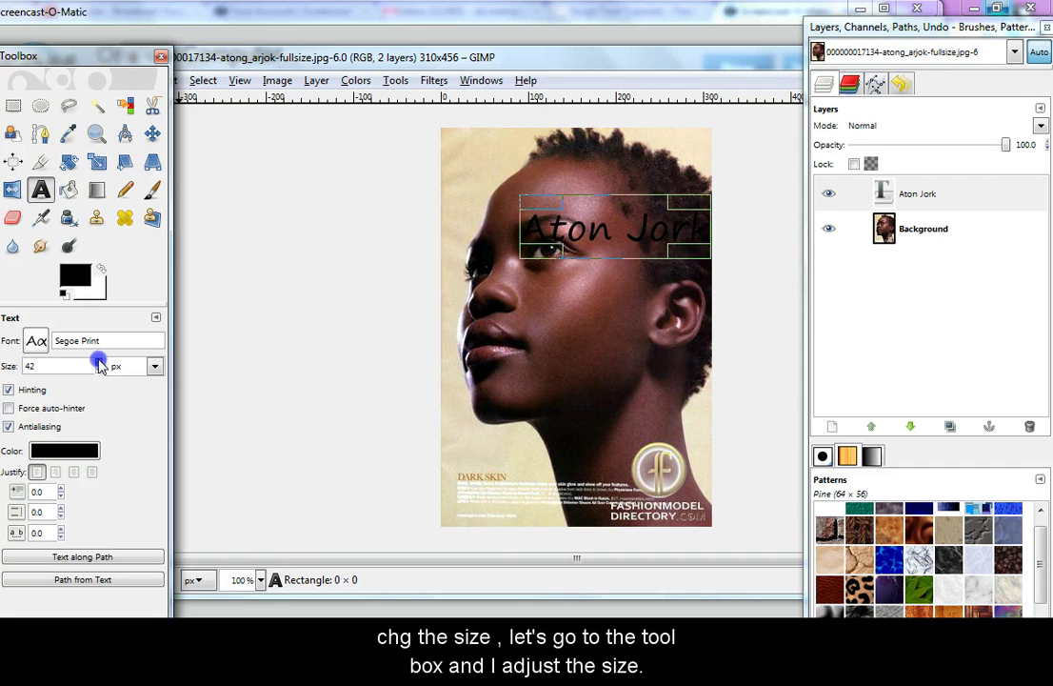
click(99, 363)
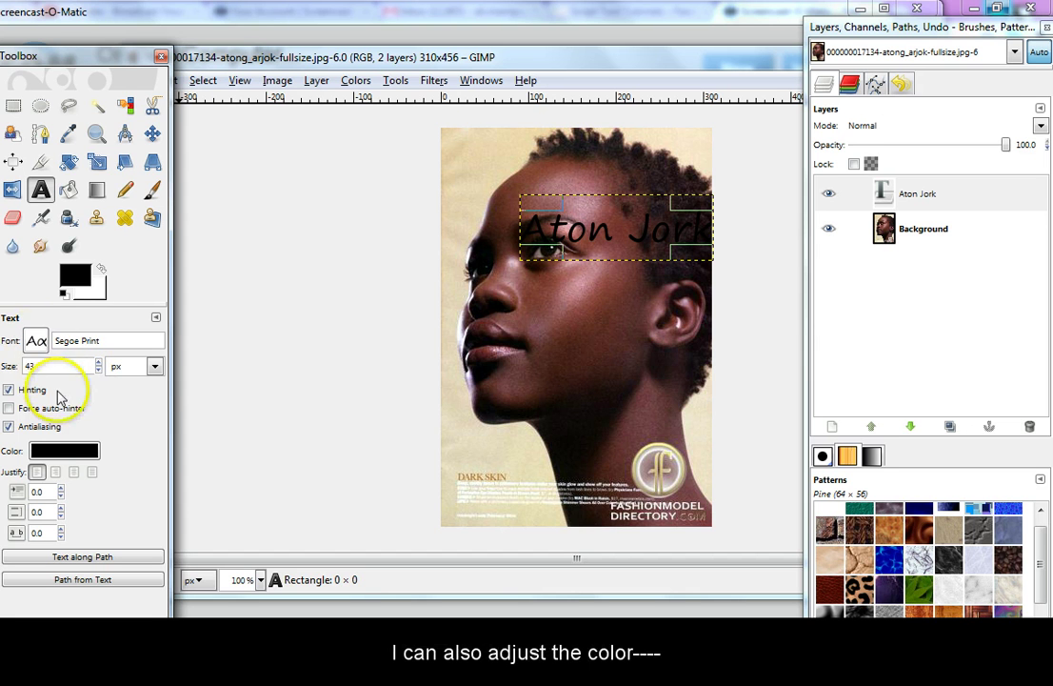
click(65, 451)
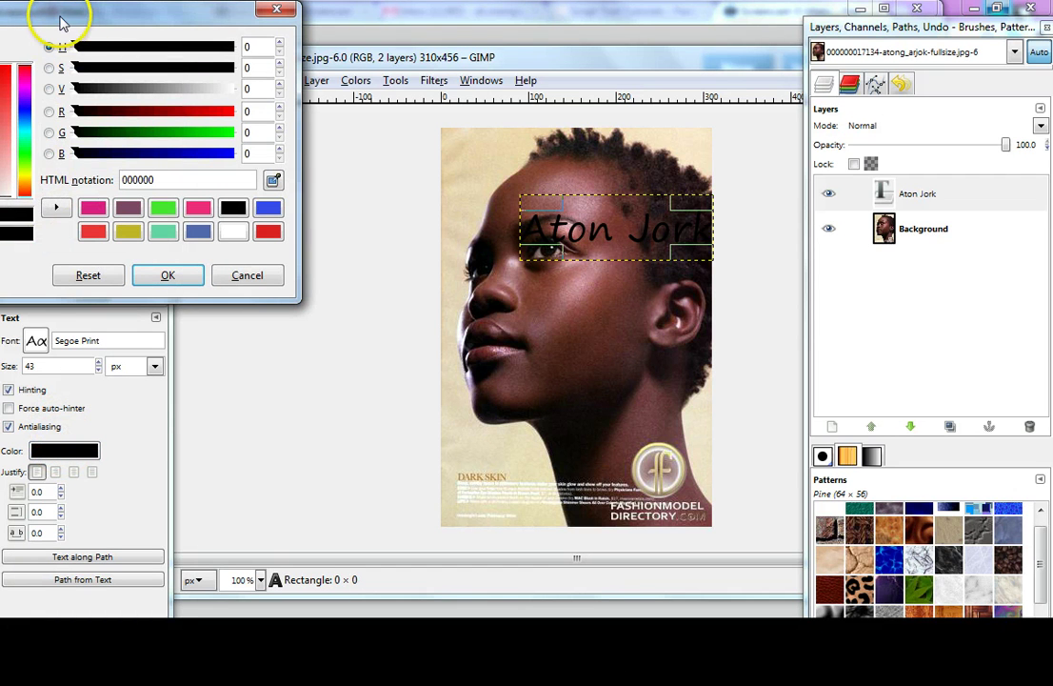
drag(60, 21, 148, 19)
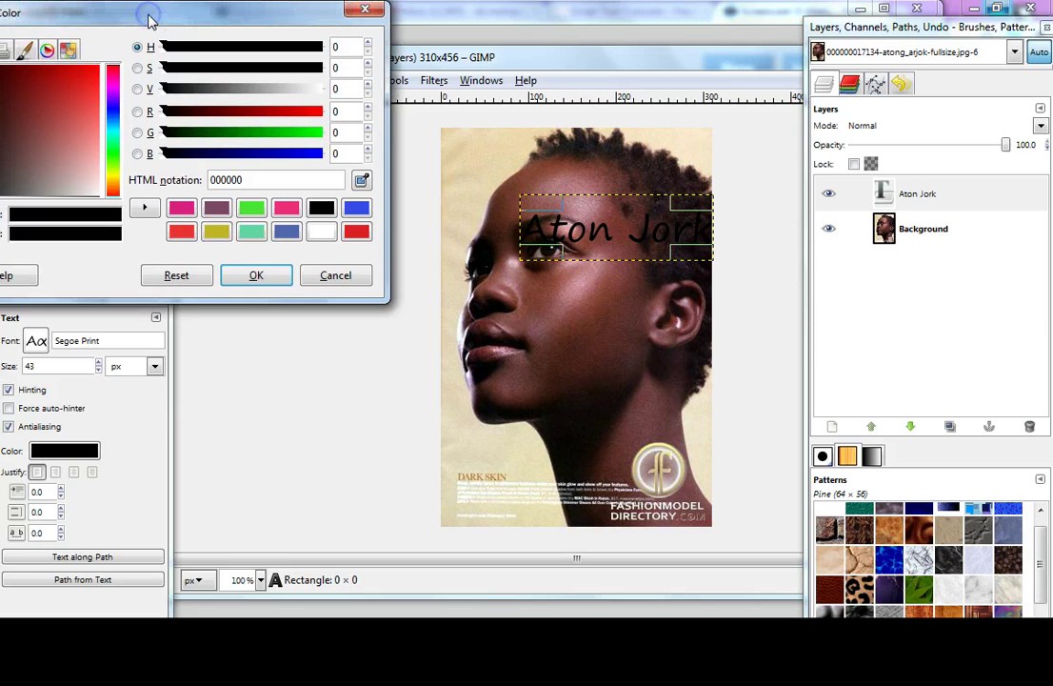
click(44, 108)
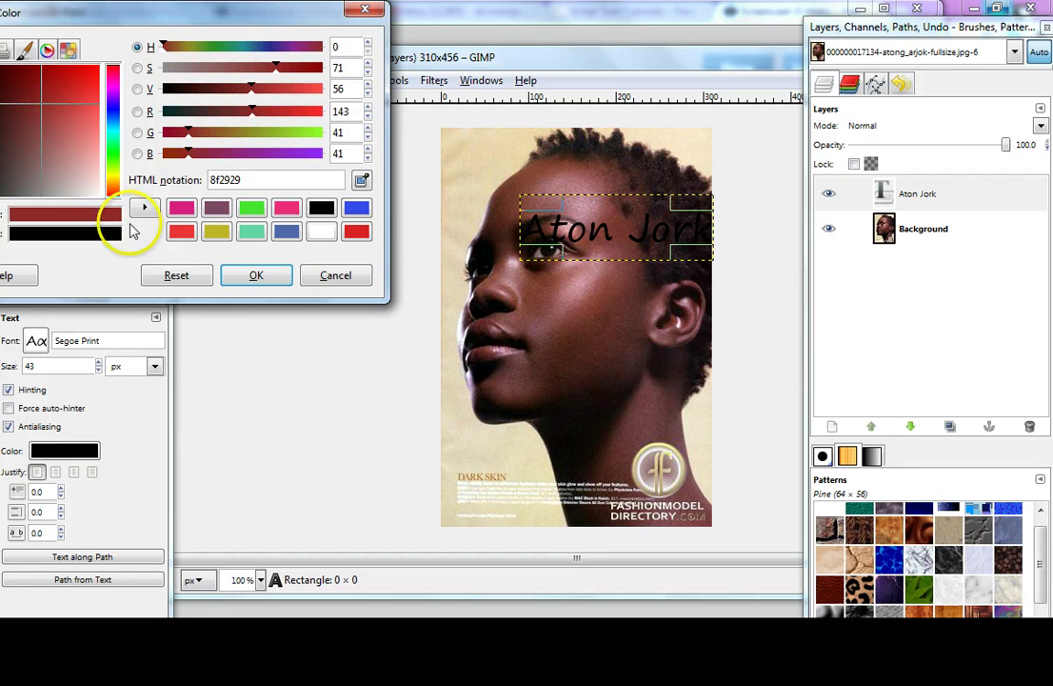
click(244, 276)
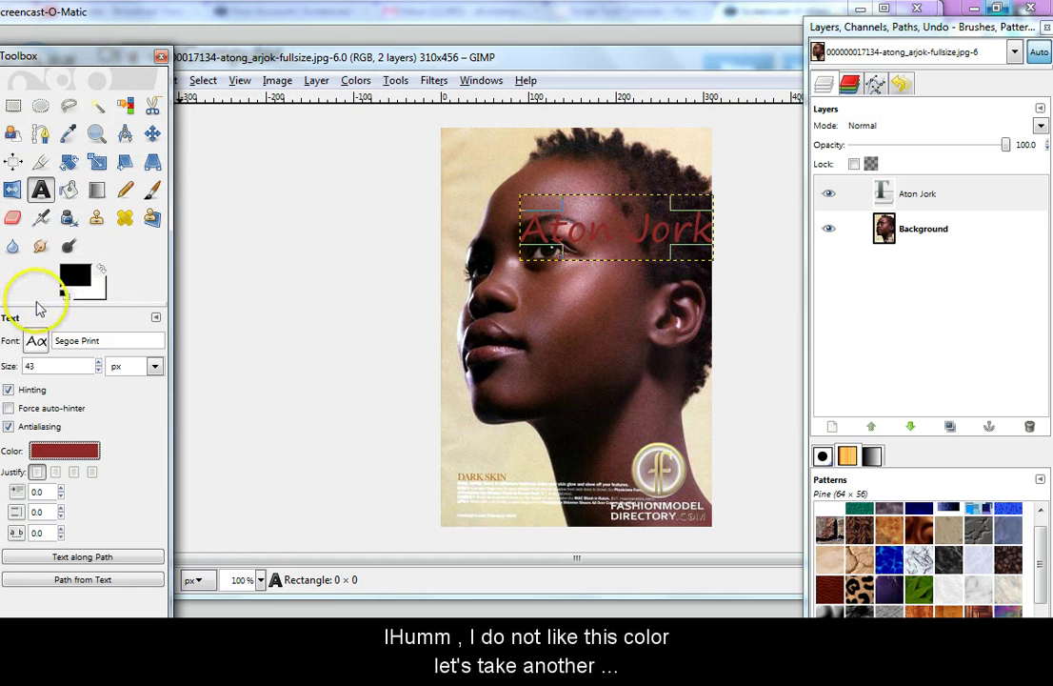
Change the text colour from dark red to green 4d8f29
click(64, 456)
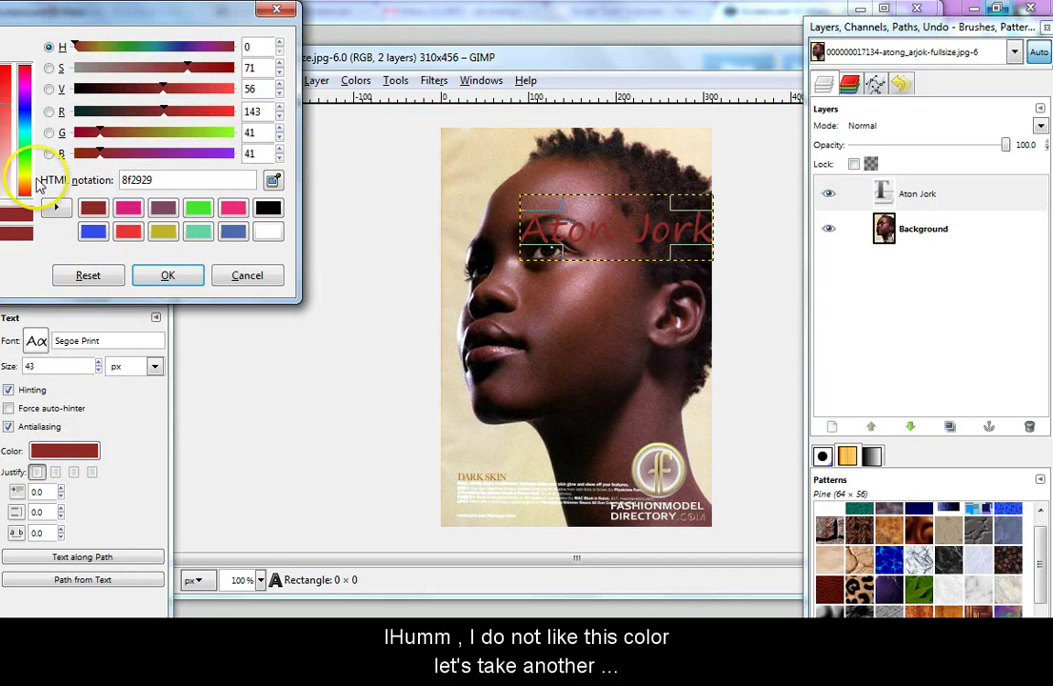
click(25, 162)
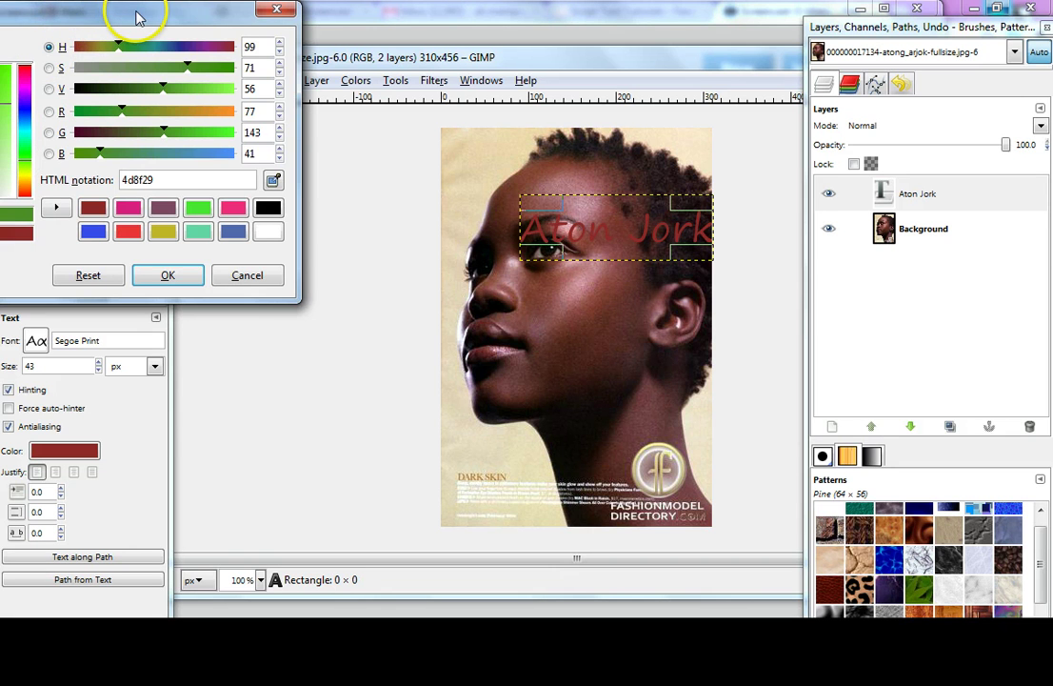
drag(136, 16, 196, 14)
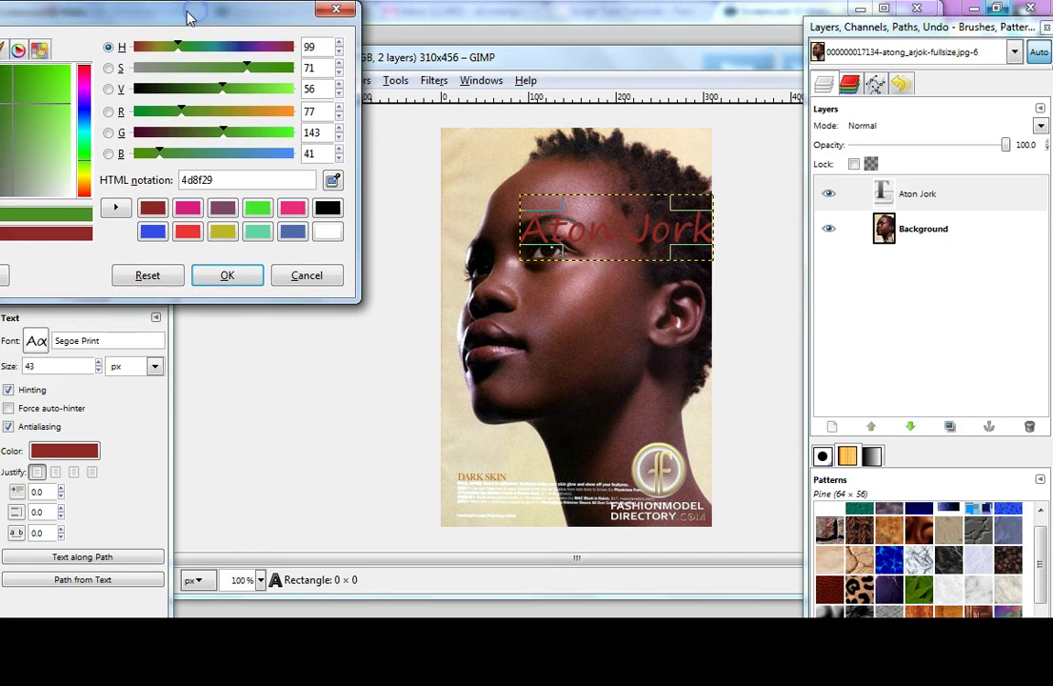
click(227, 276)
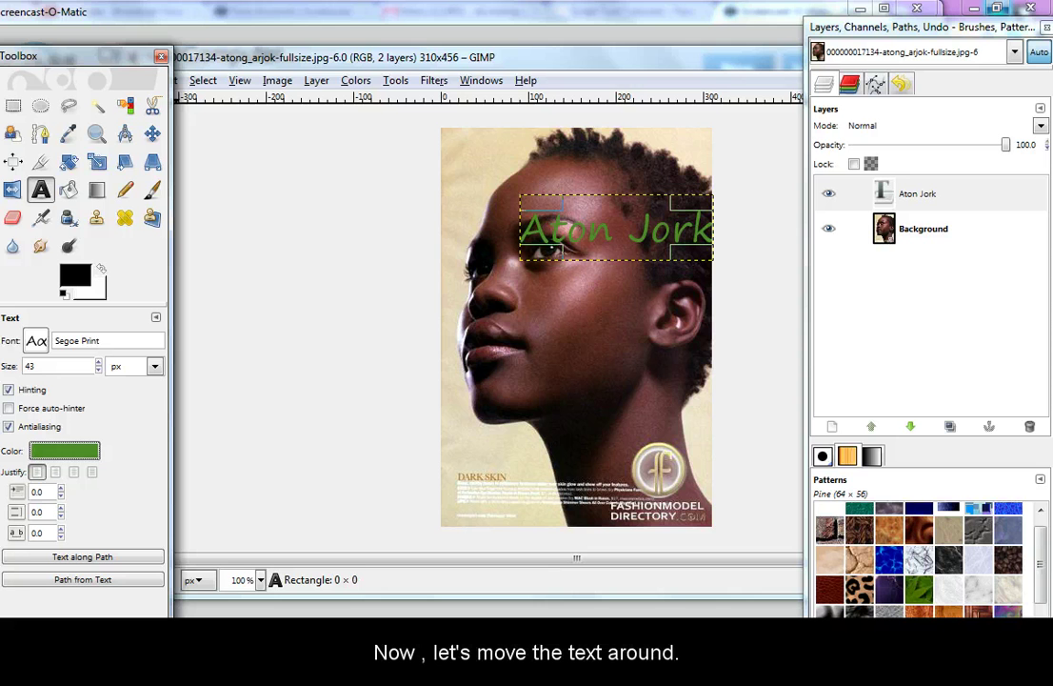
click(153, 134)
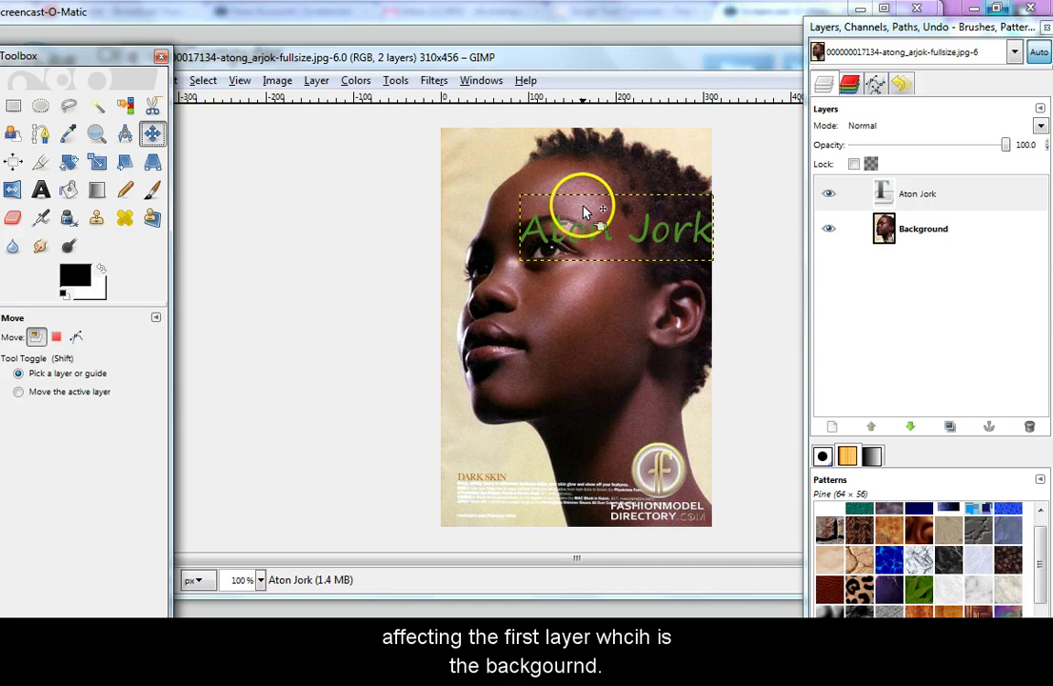
drag(571, 238, 539, 212)
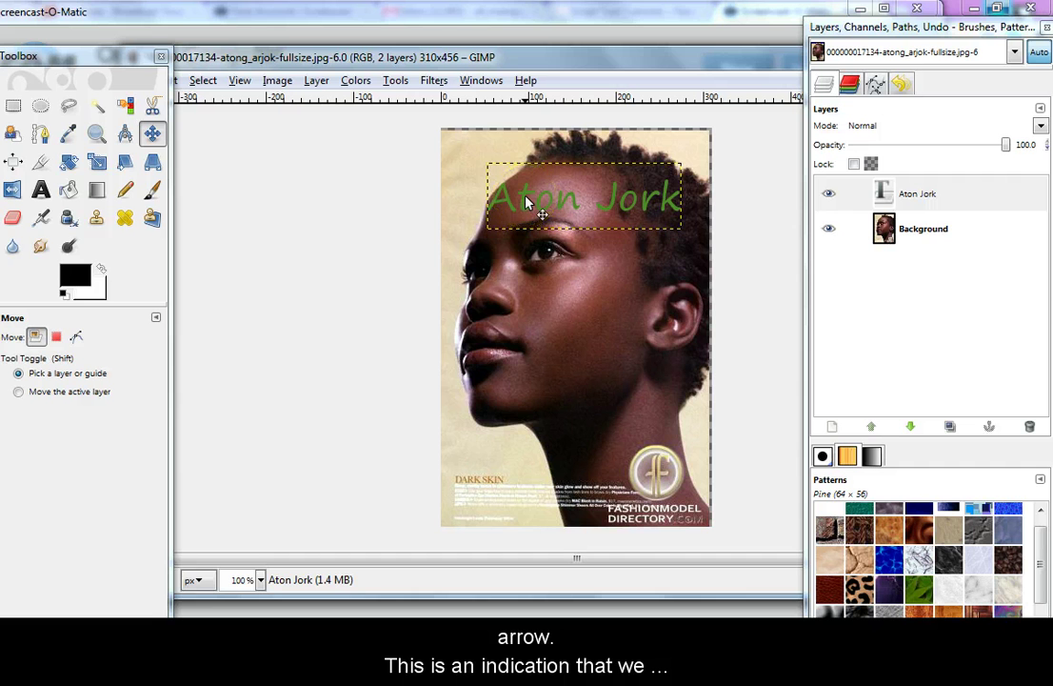
mouse_move(525, 202)
mouse_down()
mouse_move(540, 163)
mouse_move(522, 200)
mouse_move(530, 187)
mouse_up()
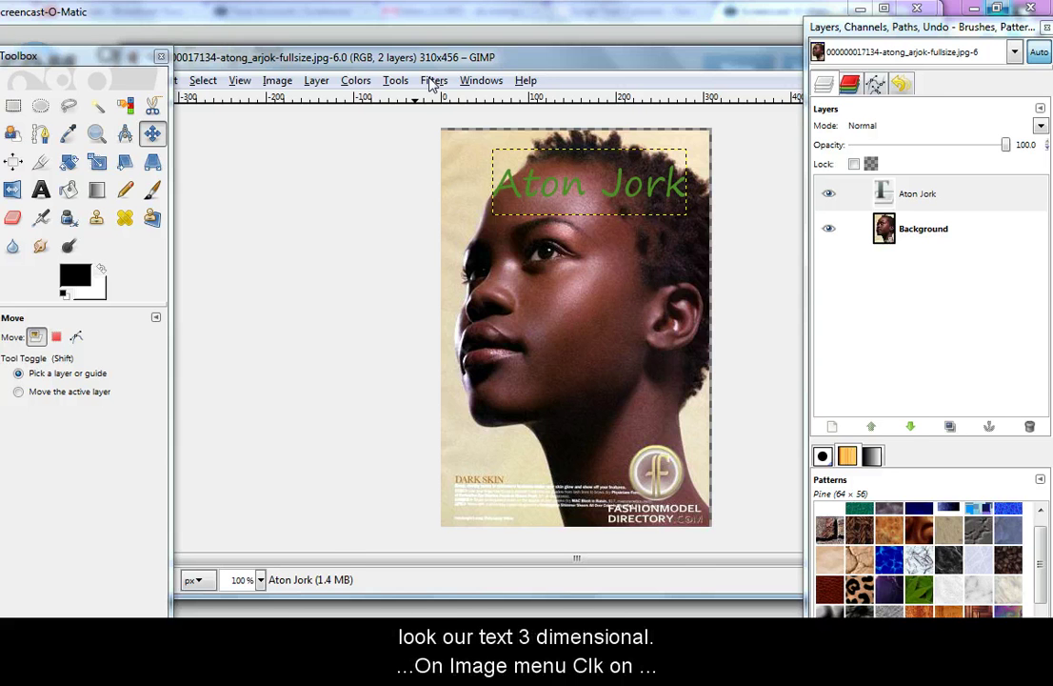
Apply Filters > Light and Shadow > Drop Shadow with default blur 15 and opacity 80
click(431, 82)
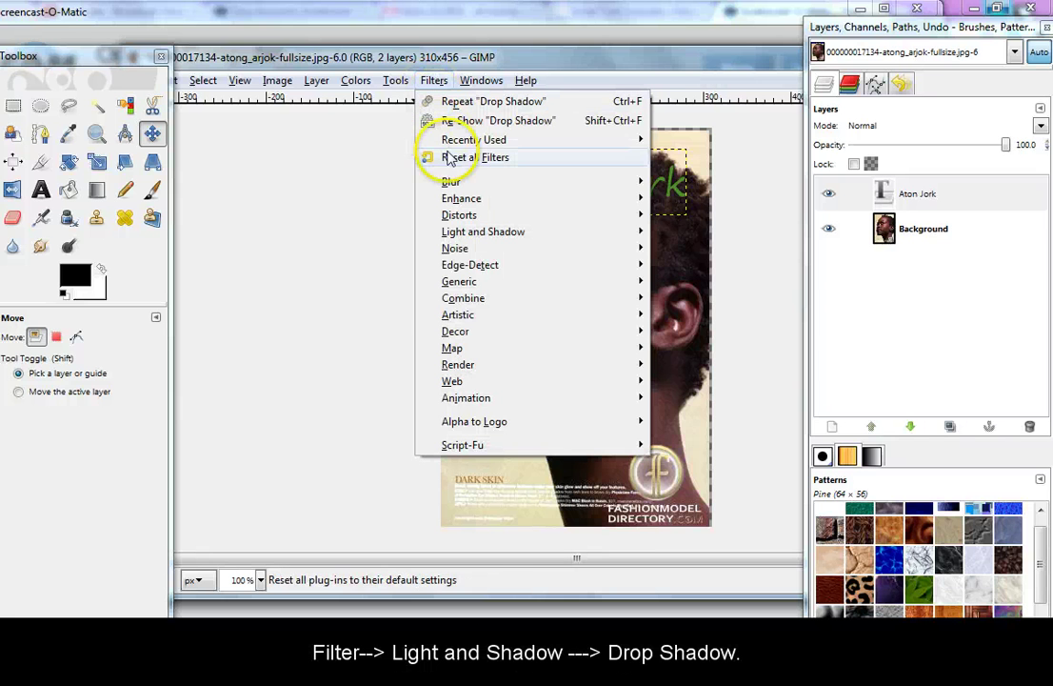
mouse_move(475, 235)
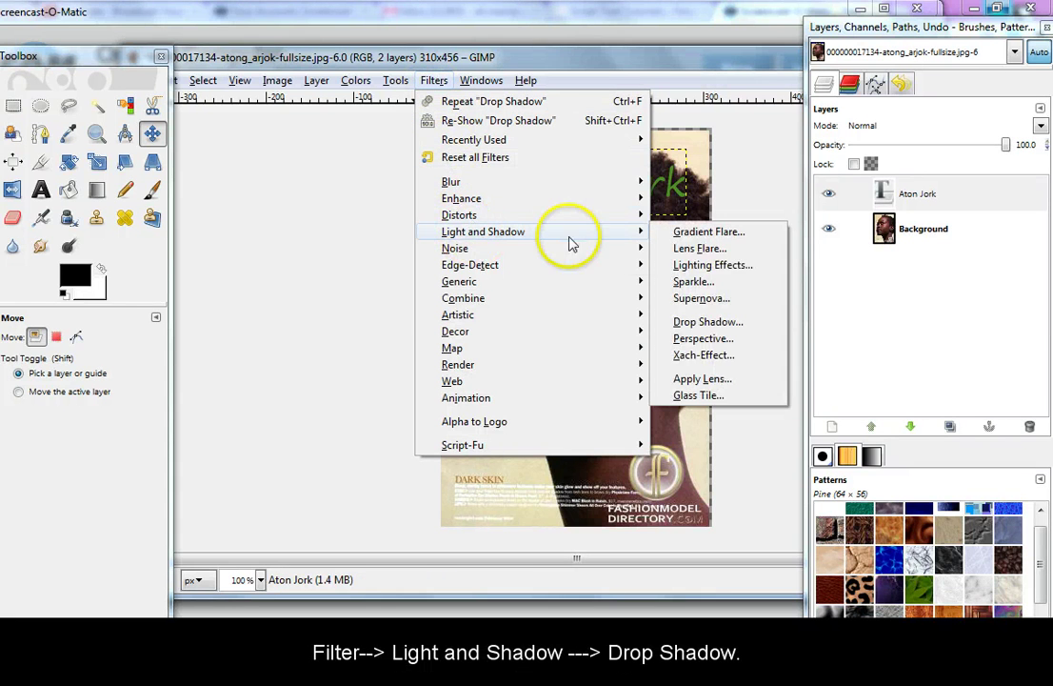
click(704, 323)
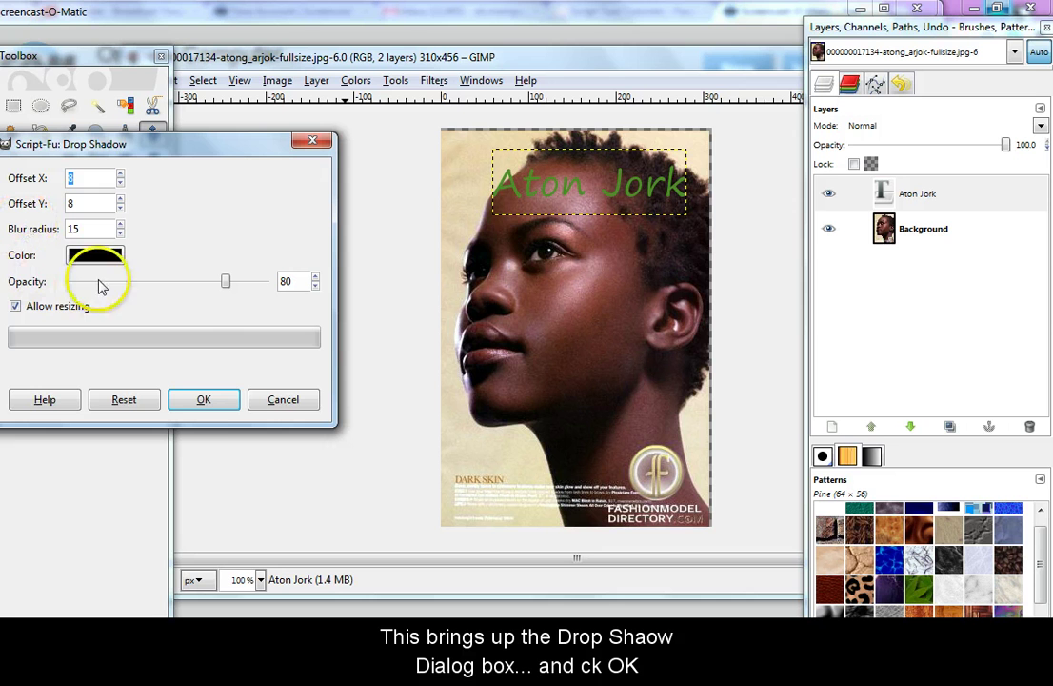
click(204, 400)
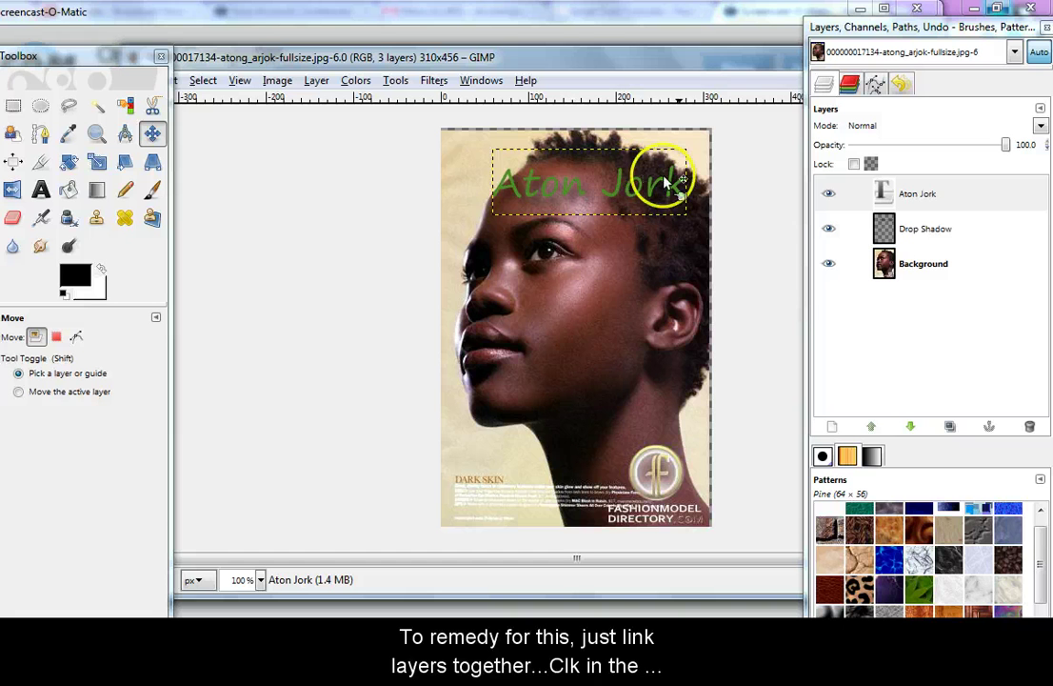
click(855, 195)
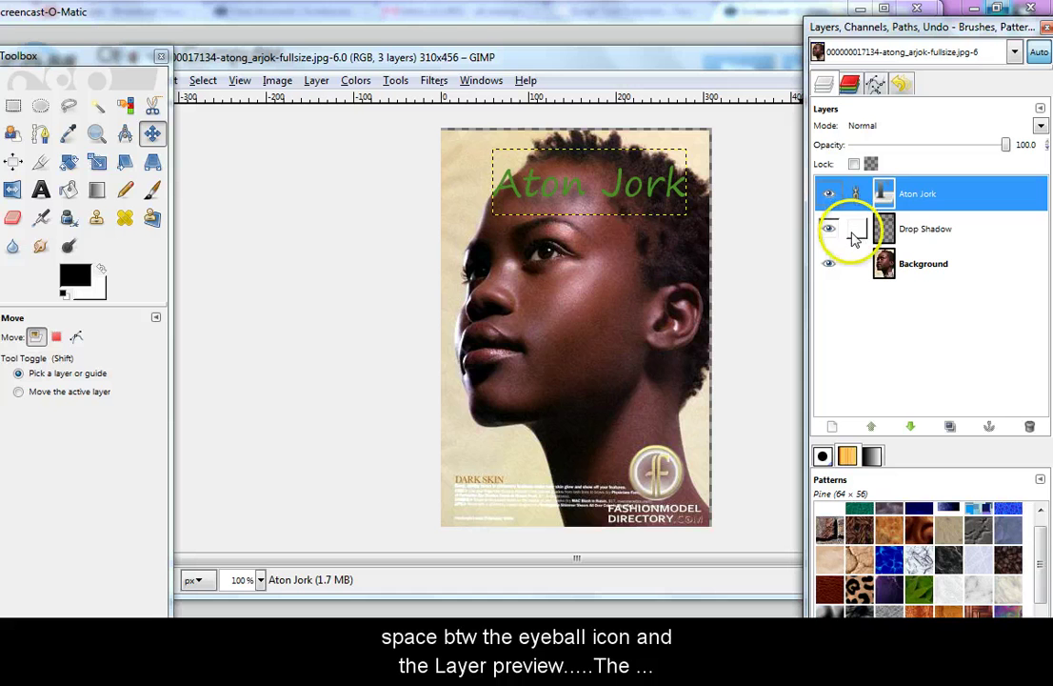
click(855, 234)
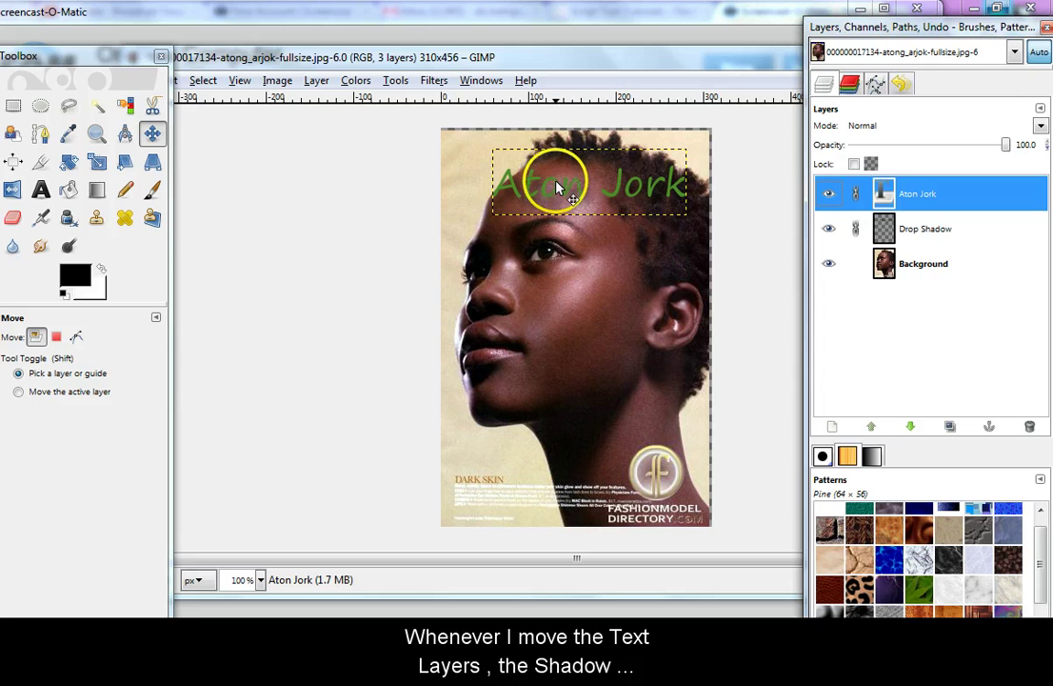
drag(557, 187, 536, 181)
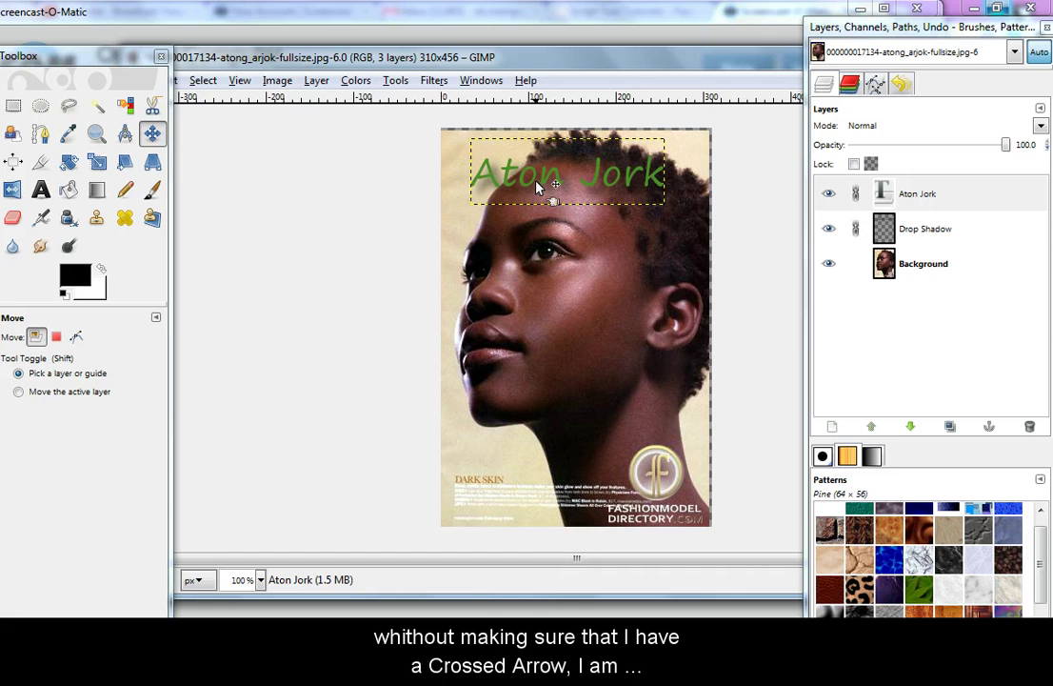
drag(537, 187, 527, 187)
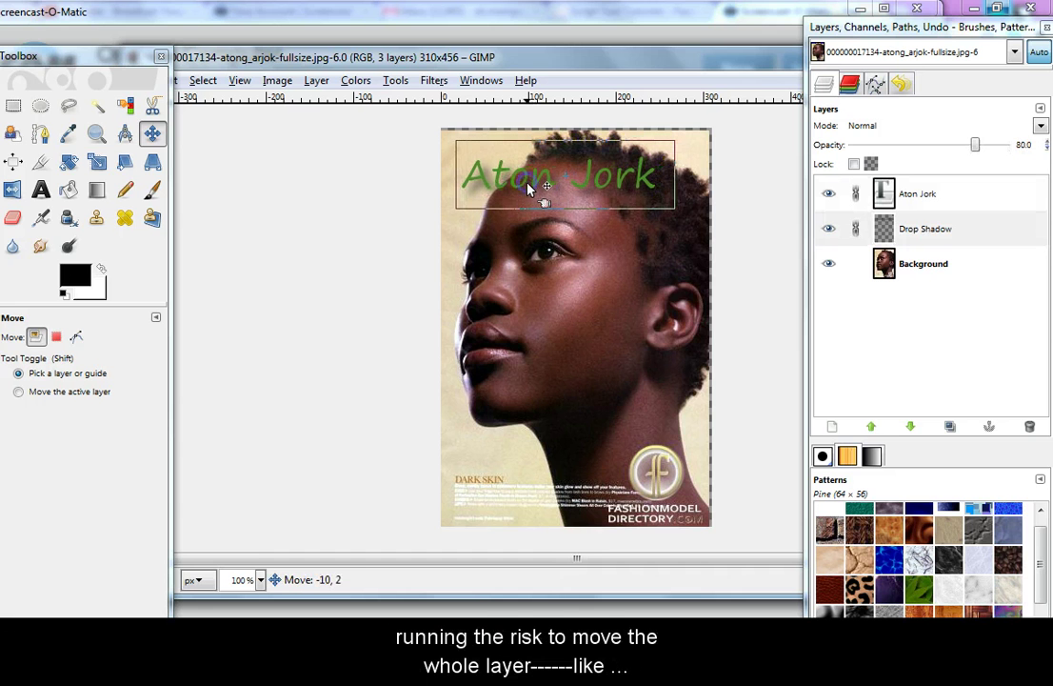
click(536, 193)
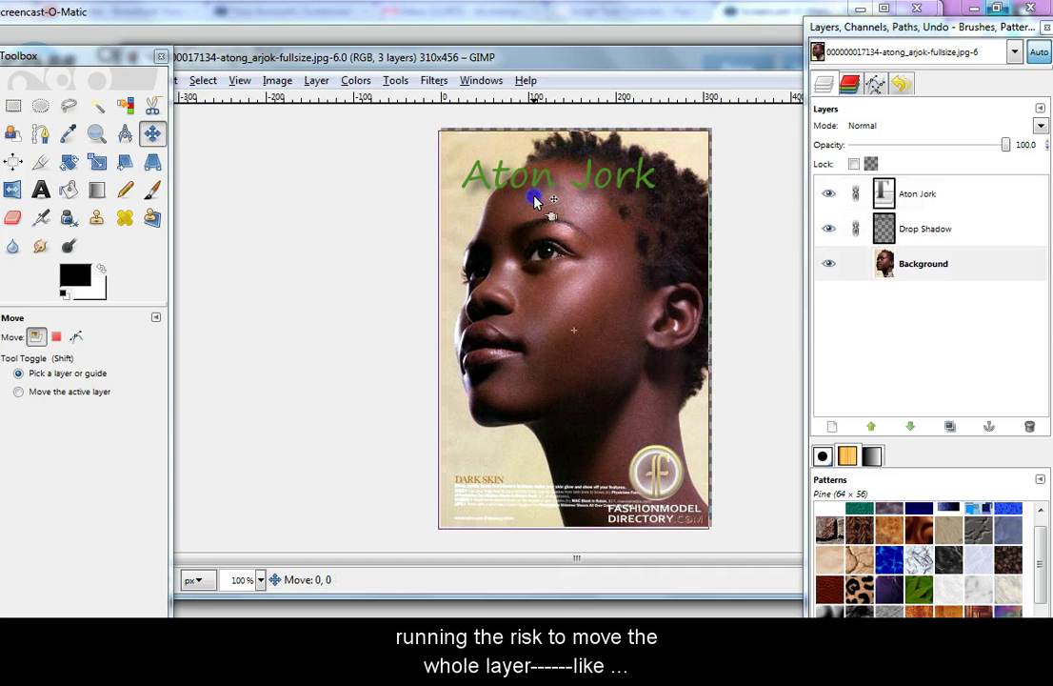
mouse_move(536, 200)
mouse_down()
mouse_move(539, 171)
mouse_move(546, 181)
mouse_up()
click(538, 198)
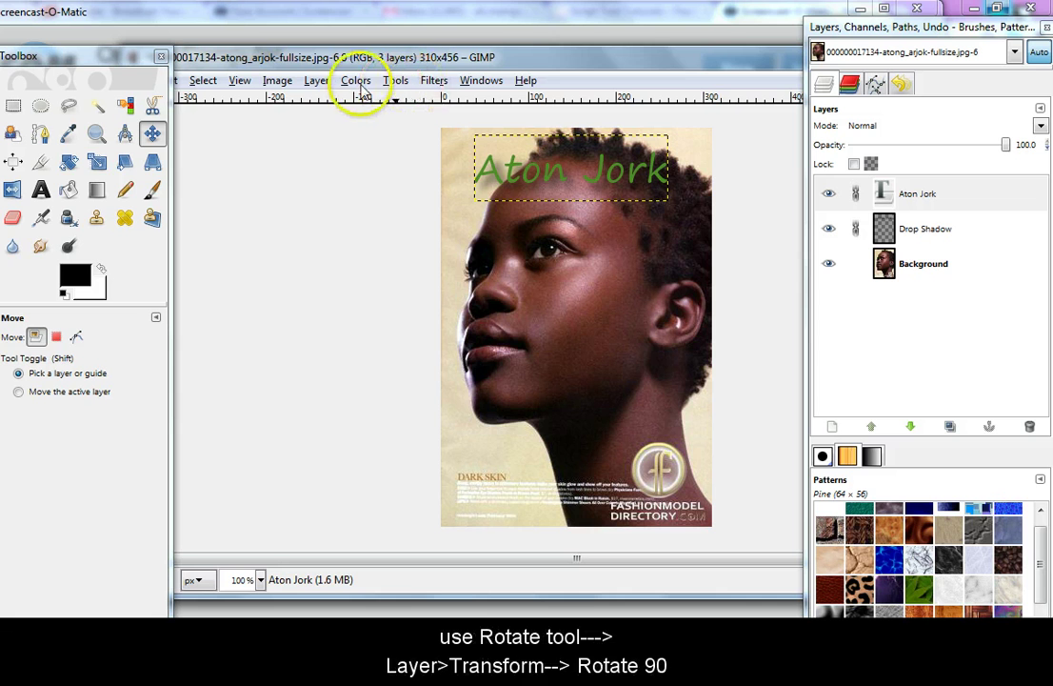
click(316, 81)
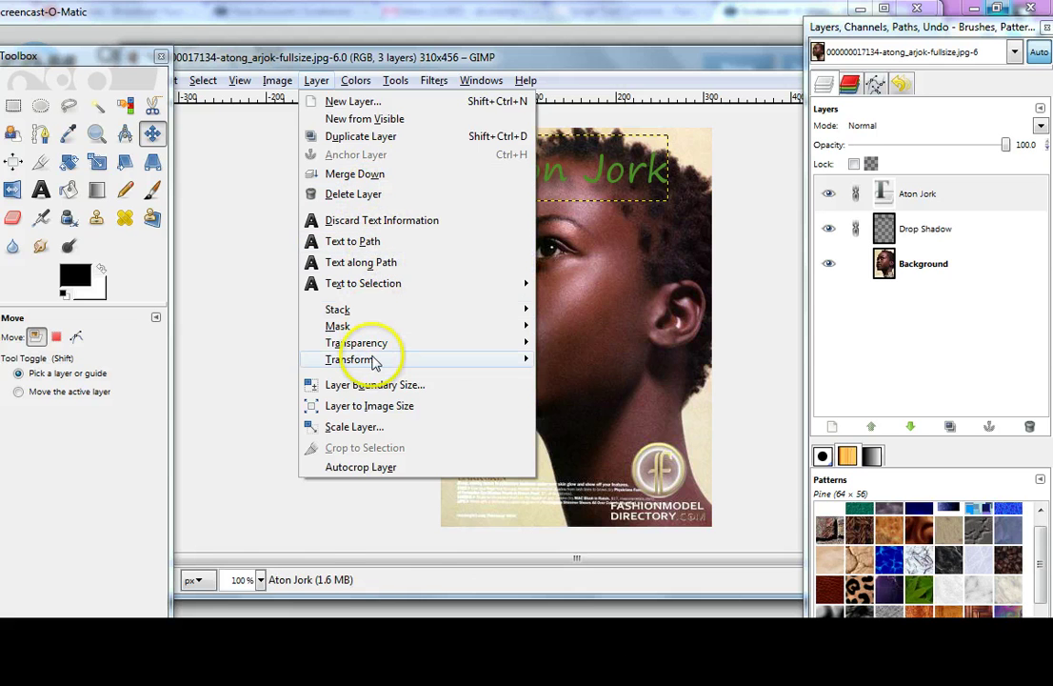
mouse_move(374, 360)
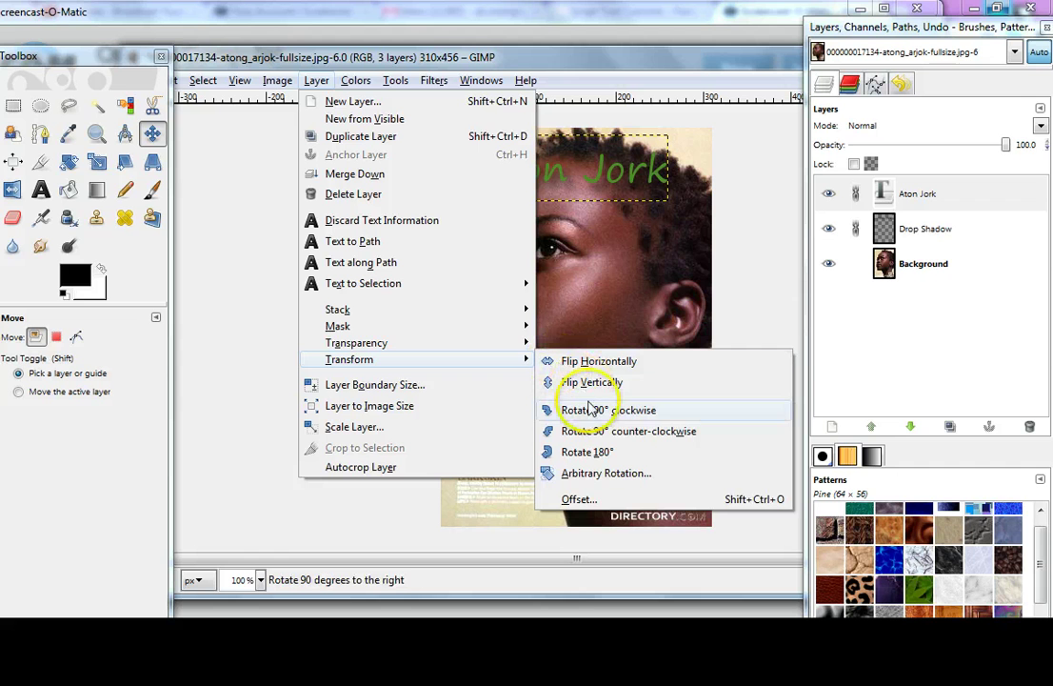
click(619, 440)
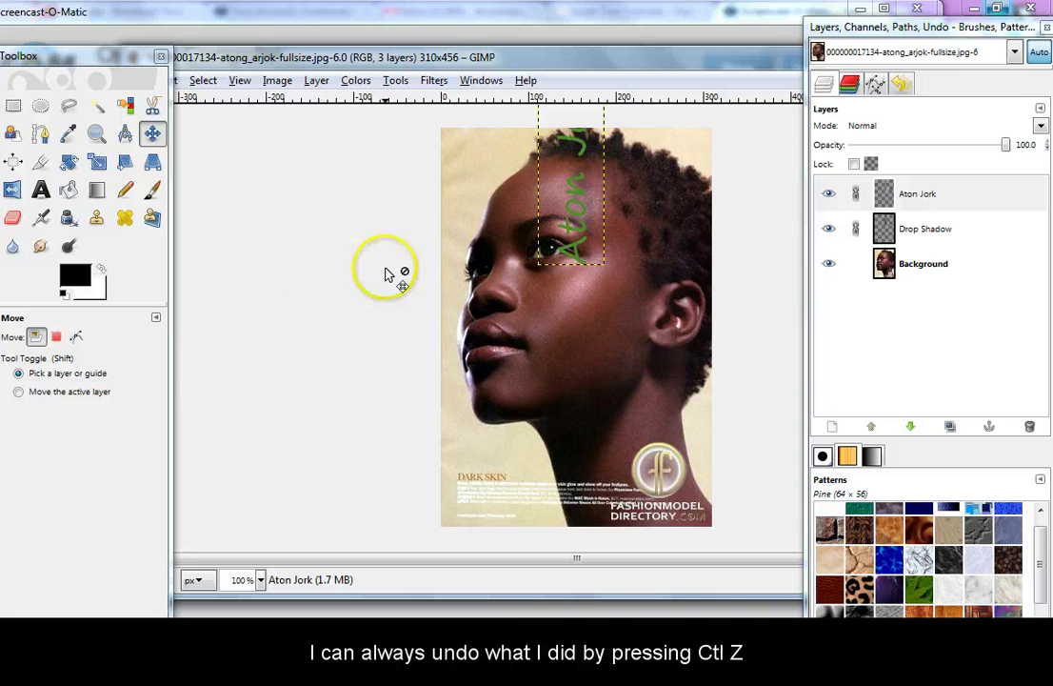
key(ctrl+z)
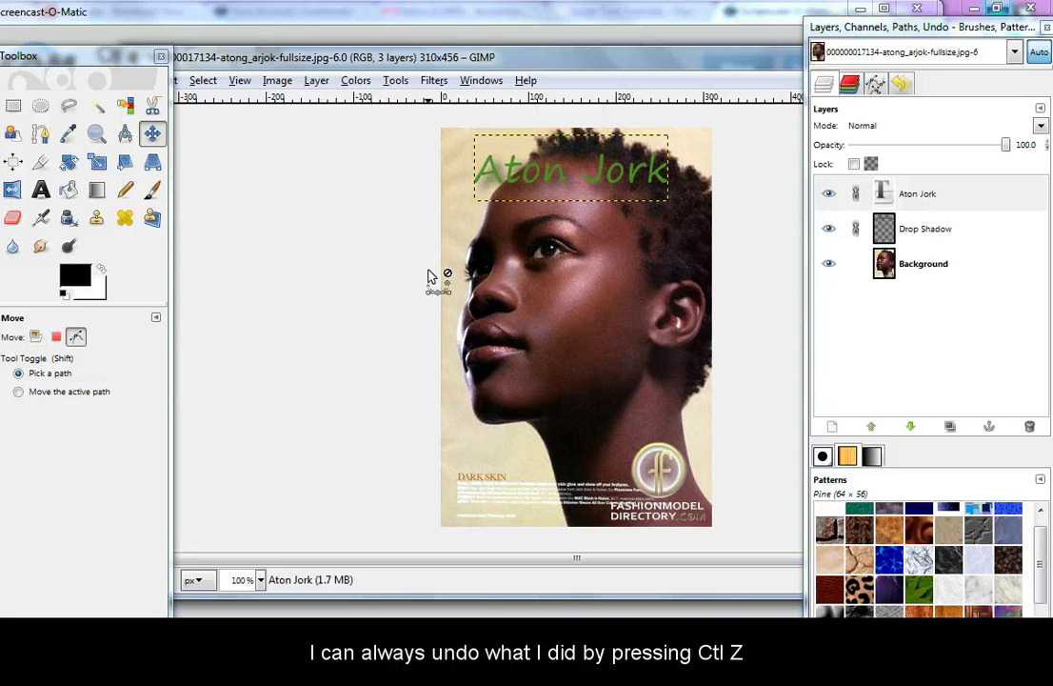